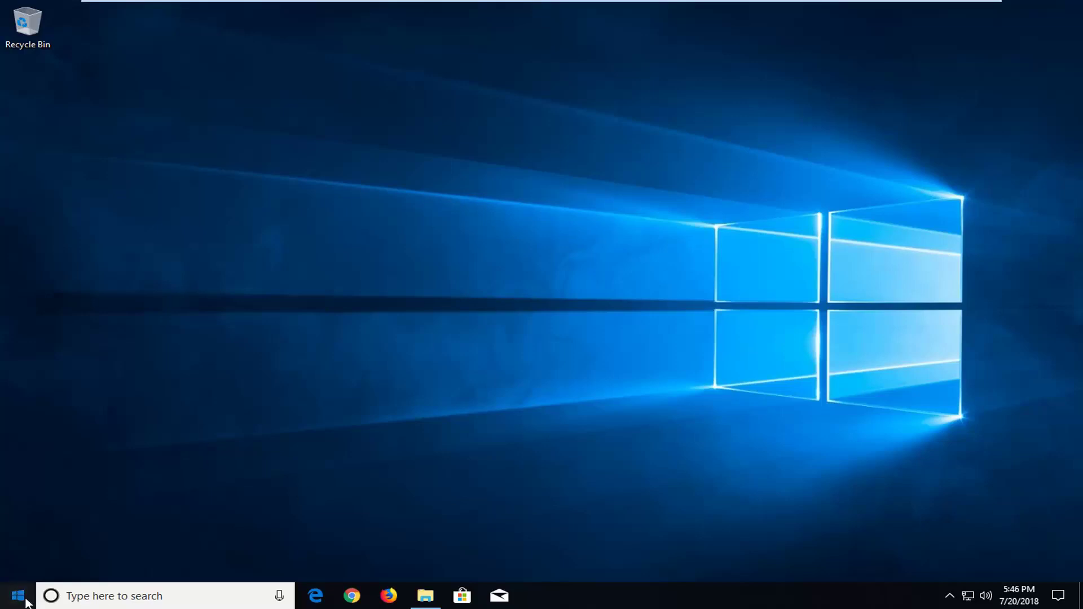
Search the Start menu for 'programs and features', correcting the typos.
left_click(26, 602)
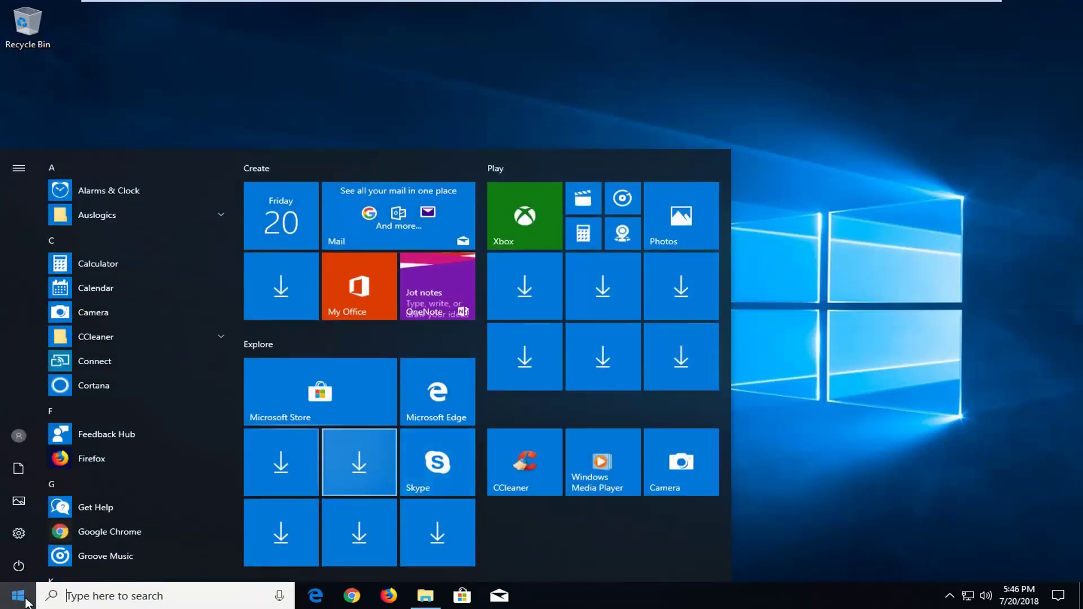
type("programs anf")
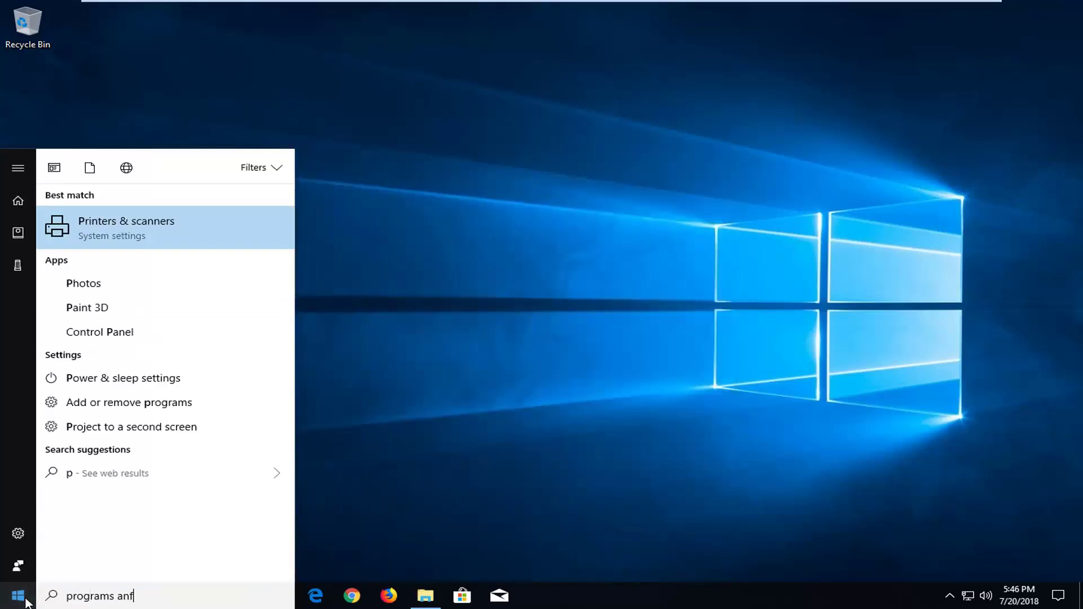
key("BackSpace")
type("d ")
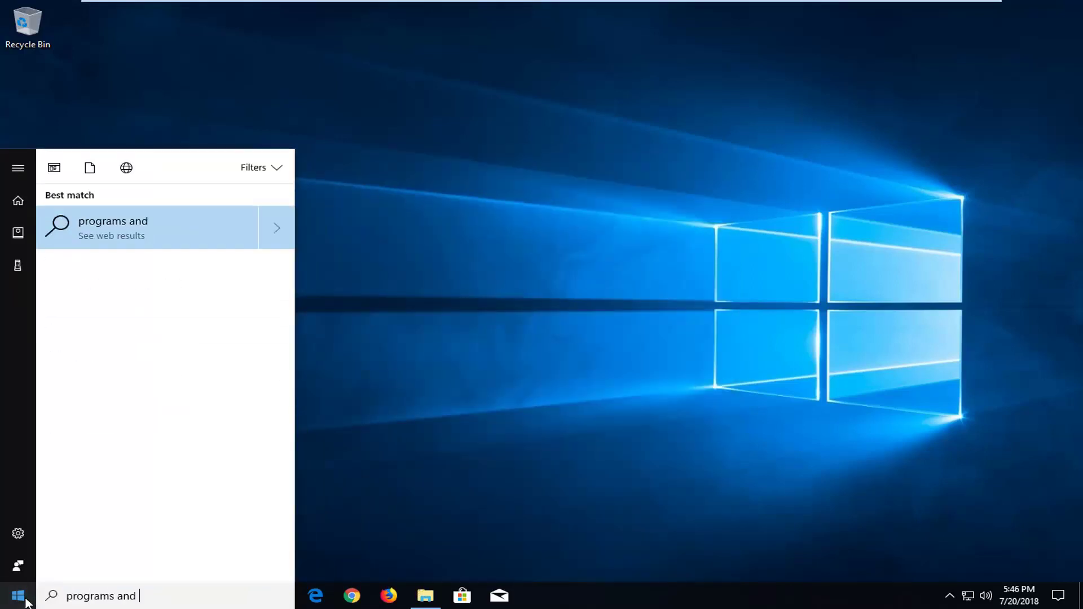
type("featyur")
key("BackSpace")
type("ures")
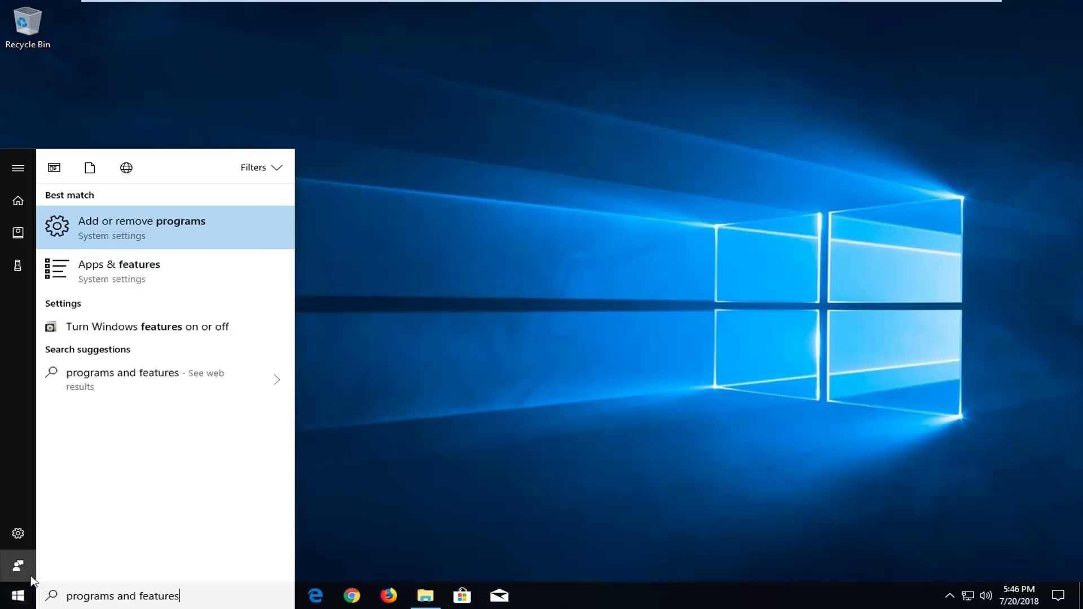
Open Add or remove programs and expand the Skype entry in the installed apps list.
left_click(148, 232)
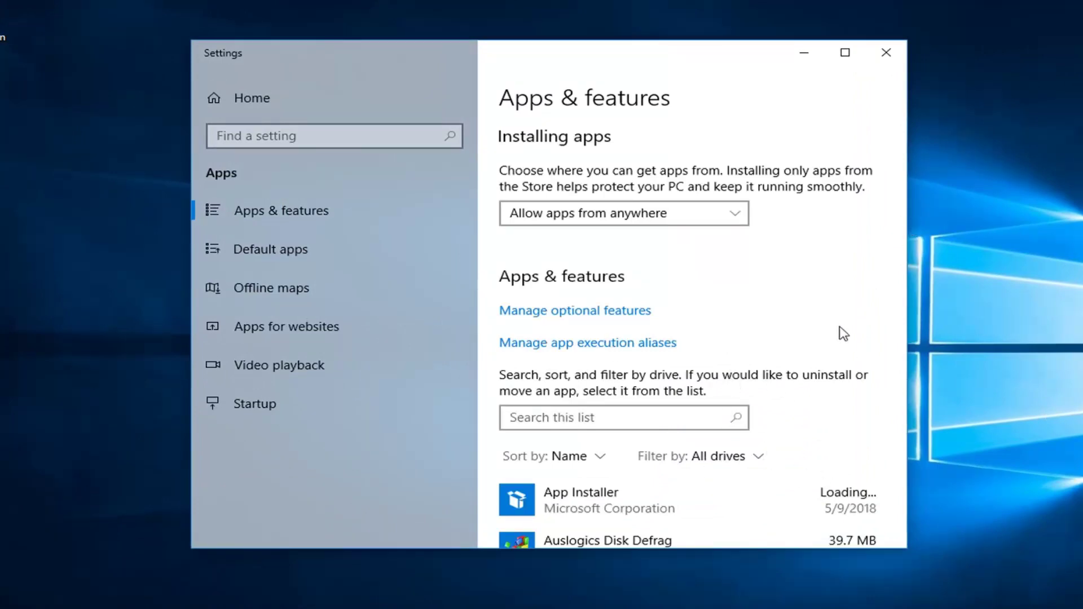
scroll(835, 333, "down", 10)
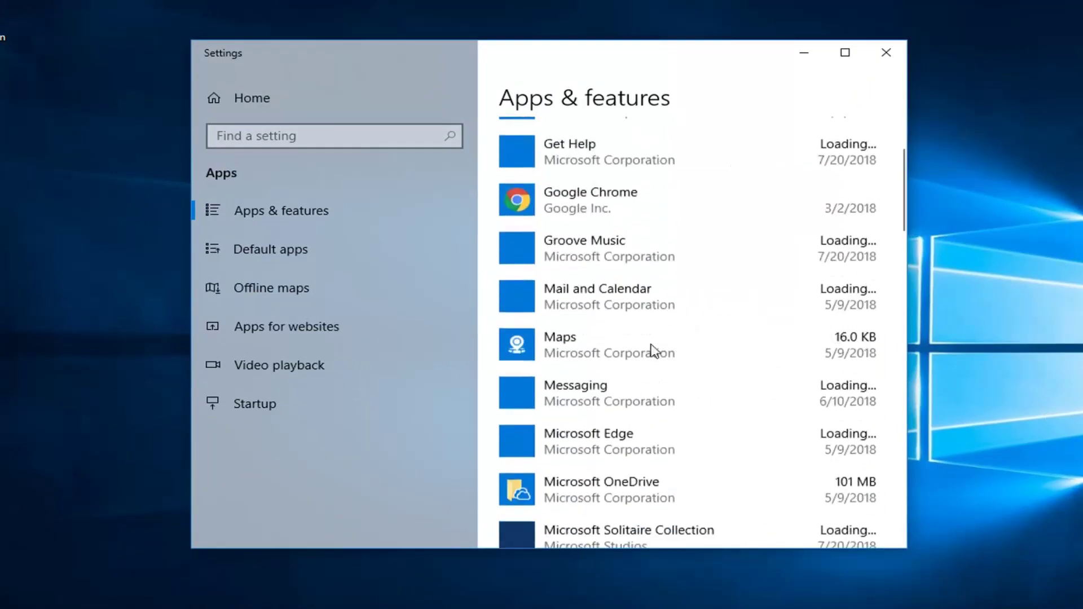
scroll(653, 351, "down", 8)
scroll(650, 379, "down", 8)
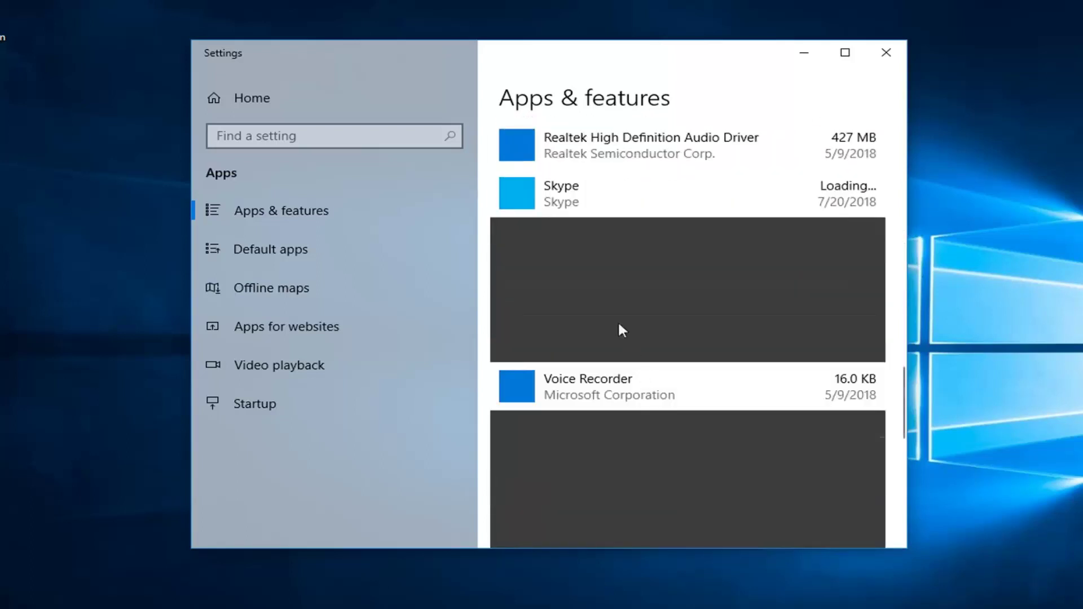
left_click(572, 202)
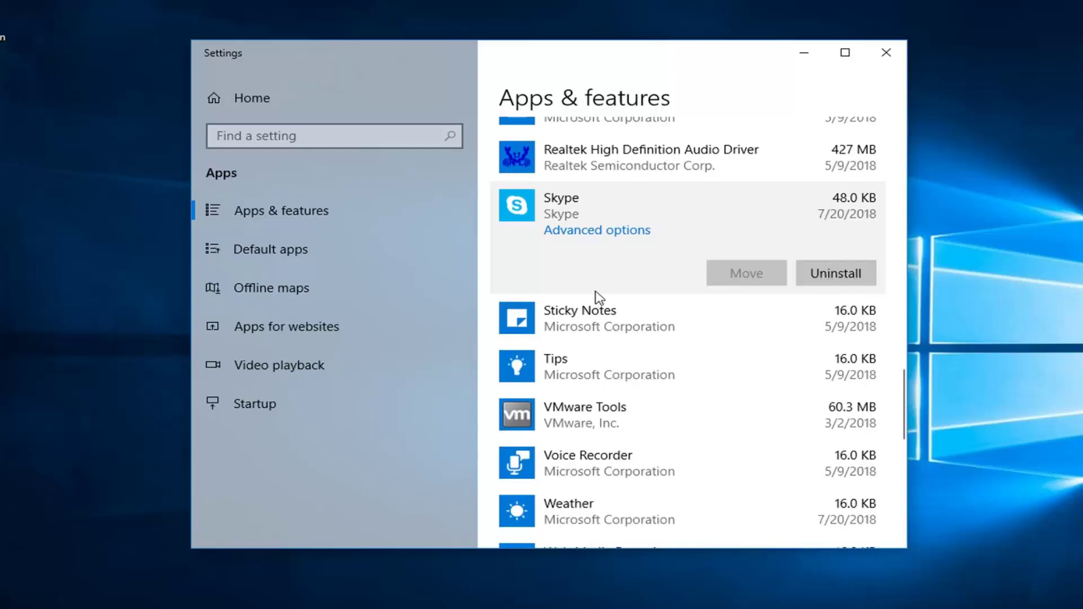
scroll(551, 302, "up", 2)
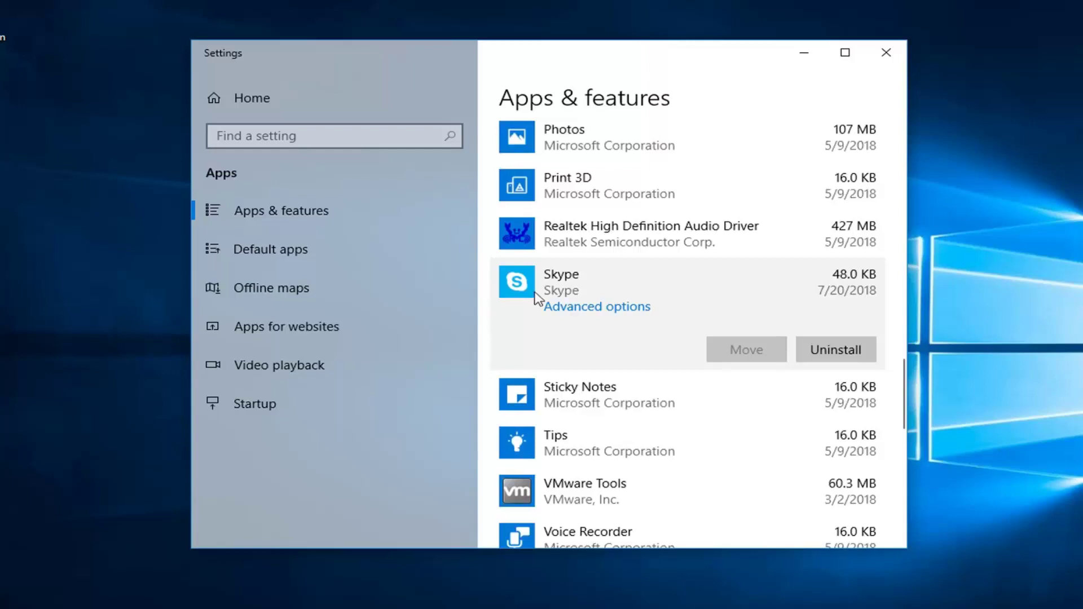
Reset the Skype app from its Advanced options page and confirm deleting its data.
left_click(586, 310)
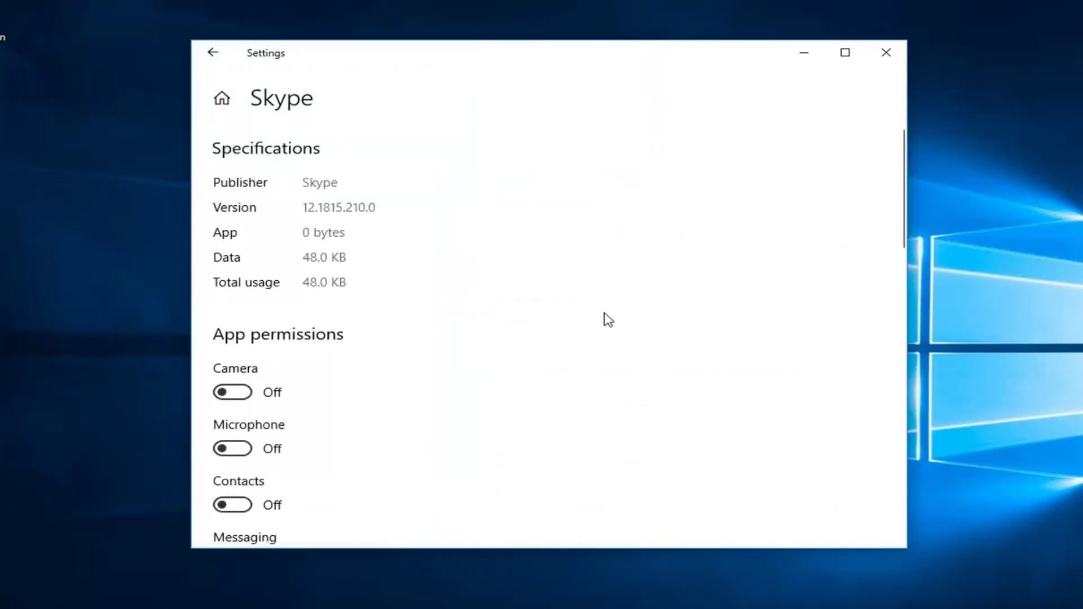
scroll(360, 361, "down", 5)
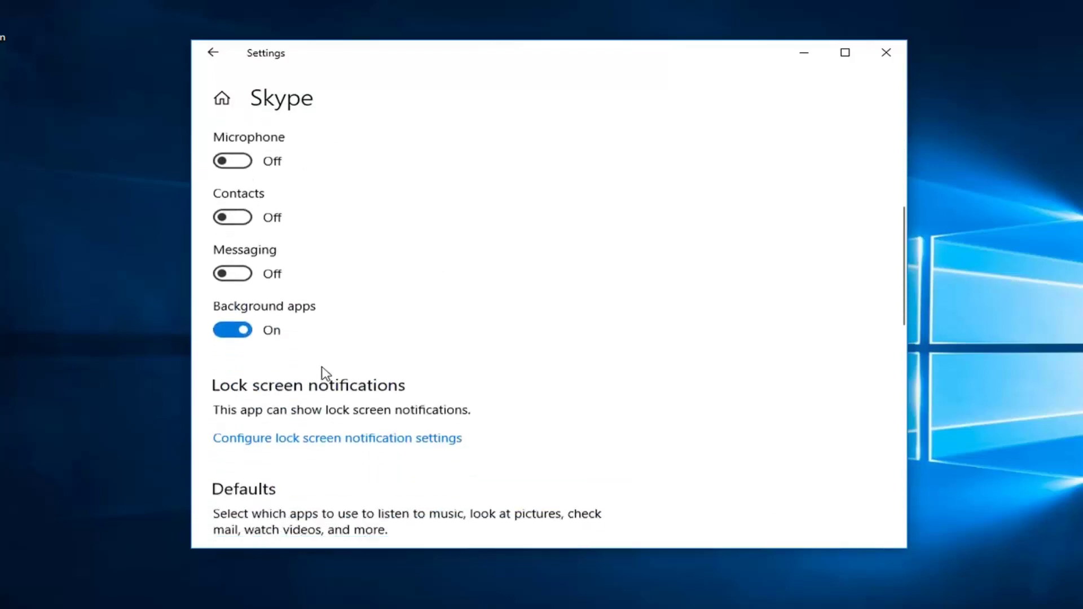
scroll(324, 372, "down", 10)
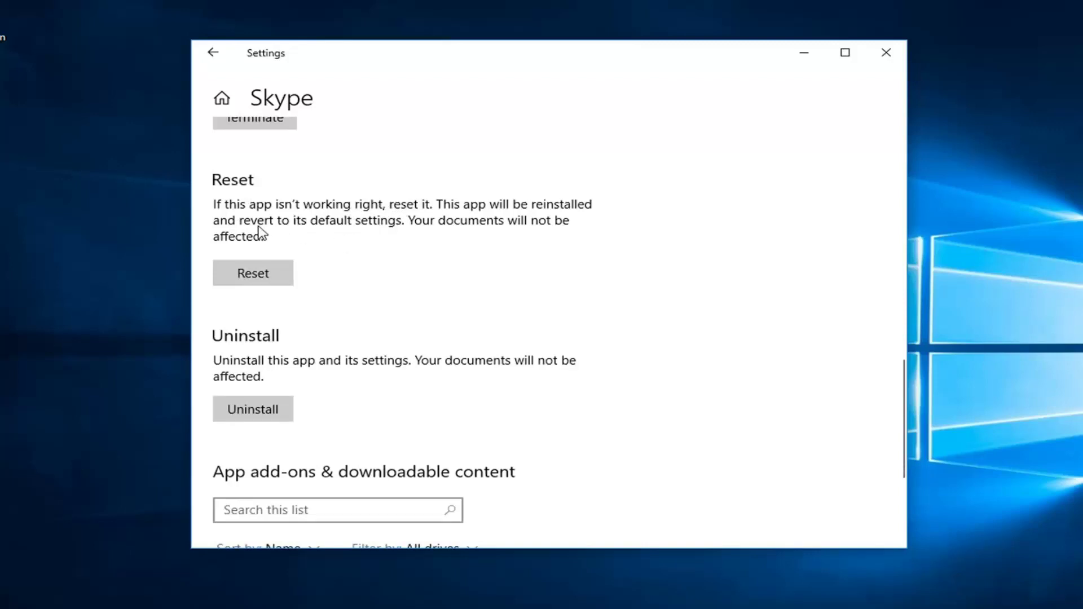
left_click(252, 275)
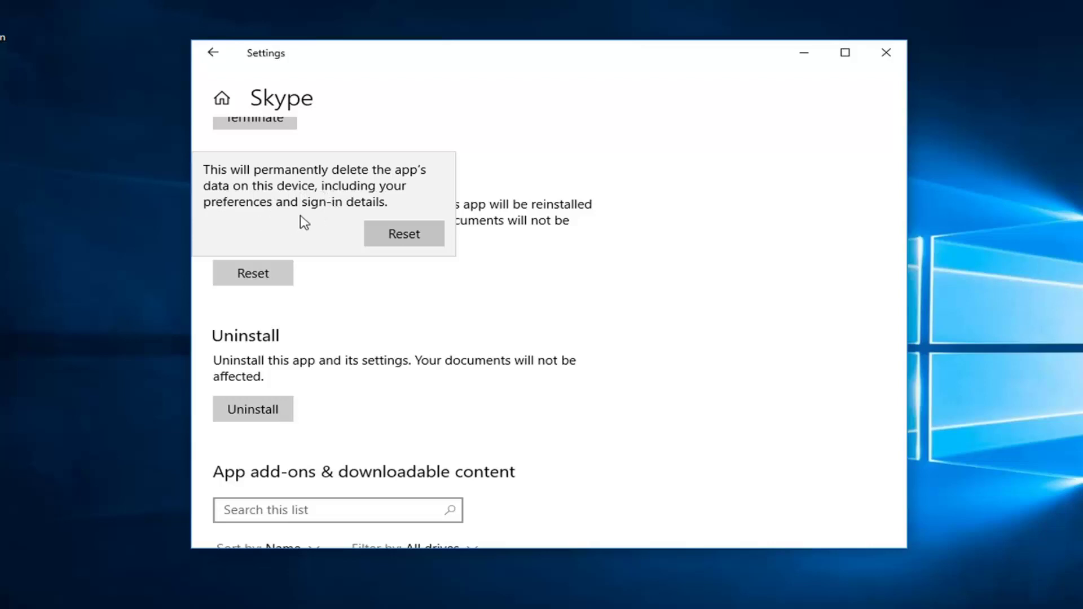
left_click(405, 238)
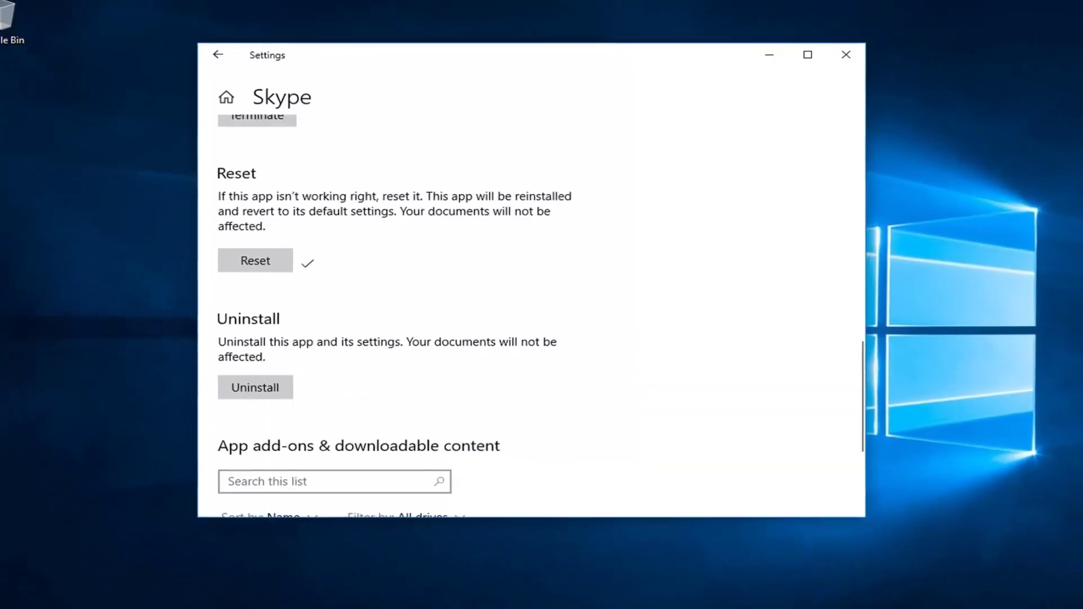
Close Settings and open Internet Options through a Start menu search for 'internet options'.
left_click(887, 54)
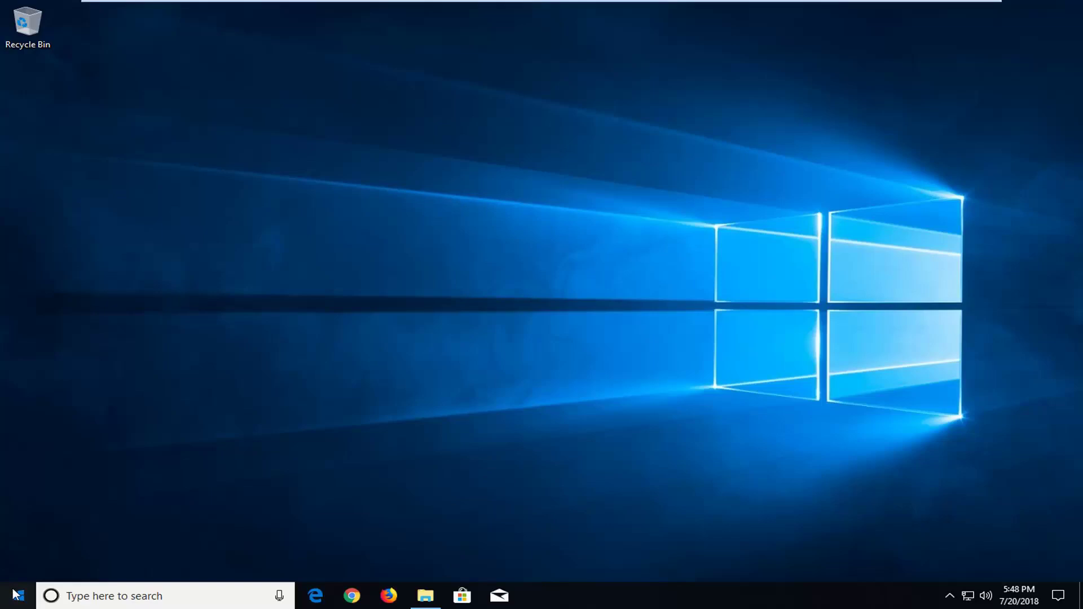
left_click(17, 594)
type("i")
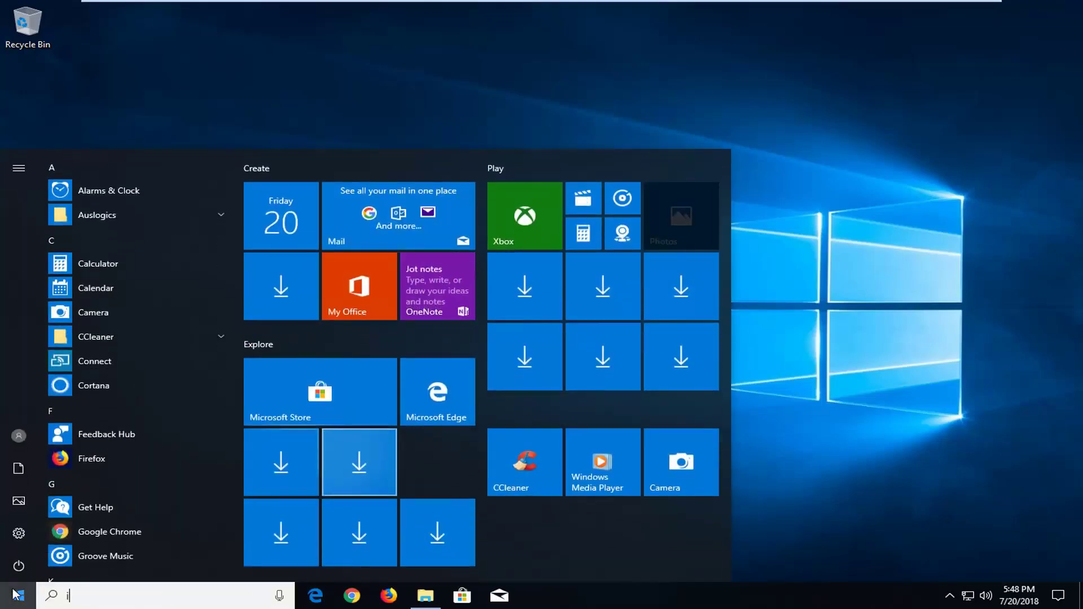
type("nternet options")
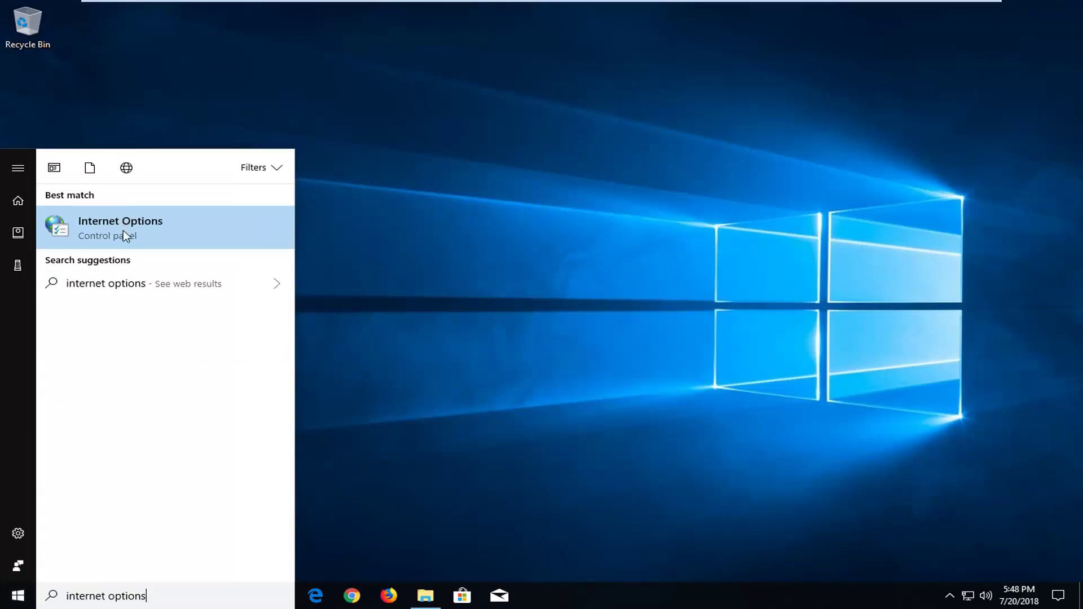
key("Escape")
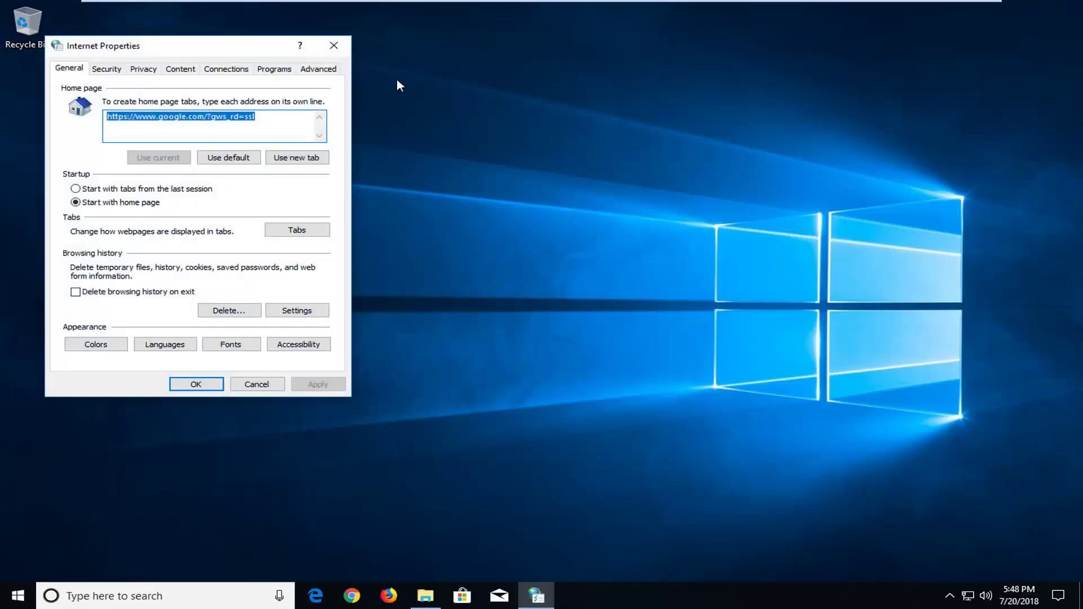
Centre the Internet Properties dialog and open Manage add-ons from the Programs tab.
left_click_drag(220, 51, 512, 118)
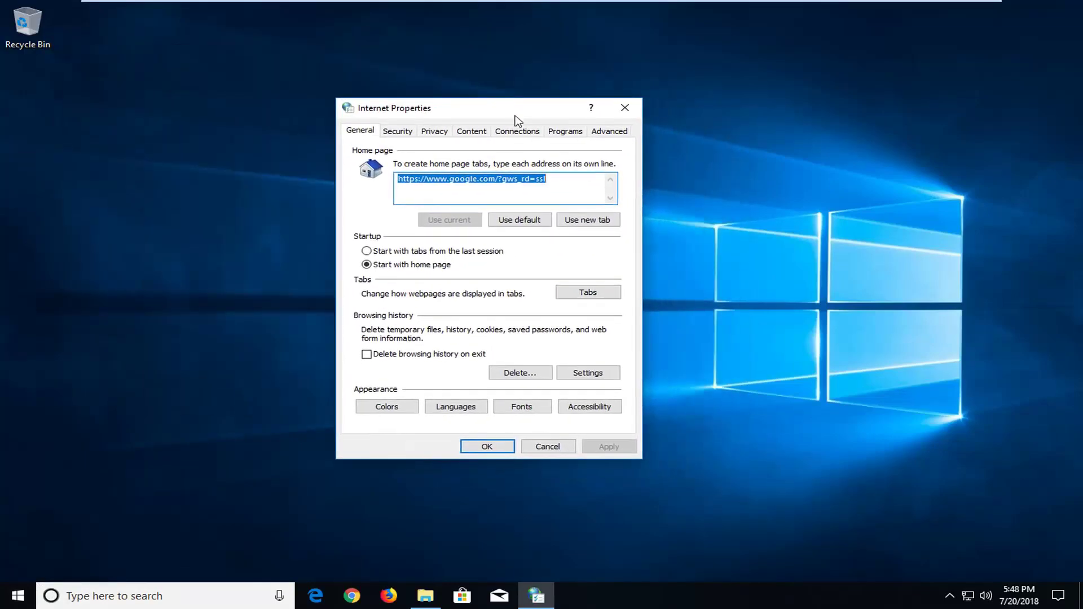
left_click(567, 133)
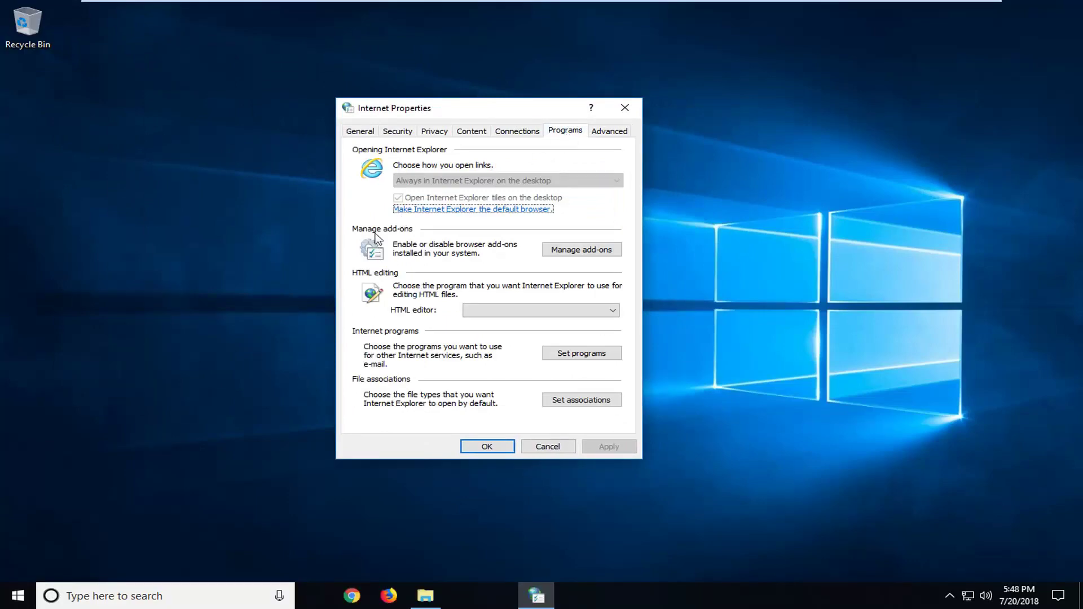
left_click(578, 254)
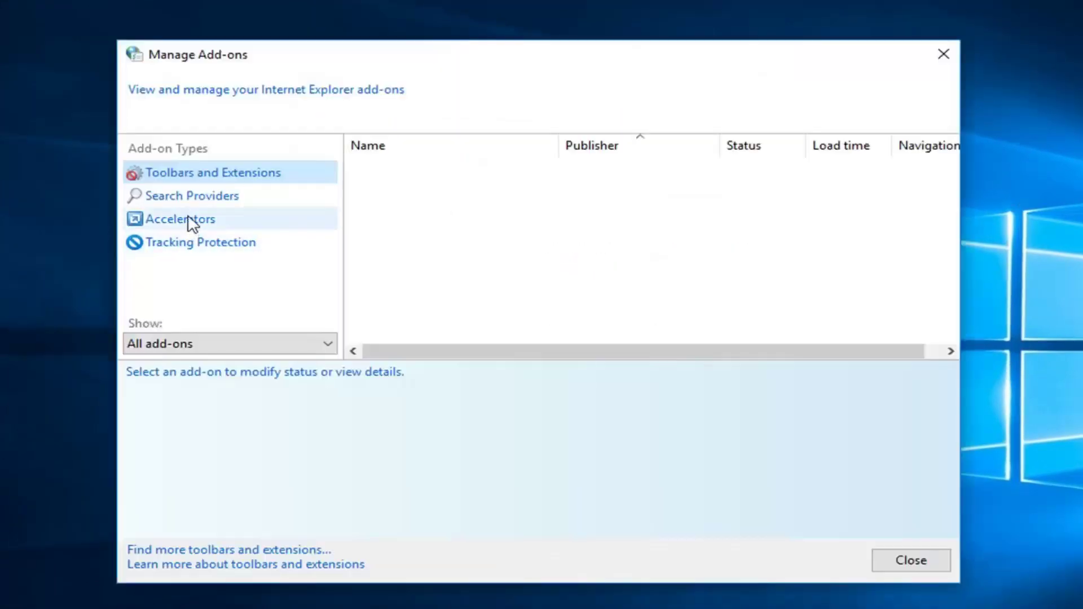
Review the search providers, confirming Bing is the only, default provider.
left_click(153, 195)
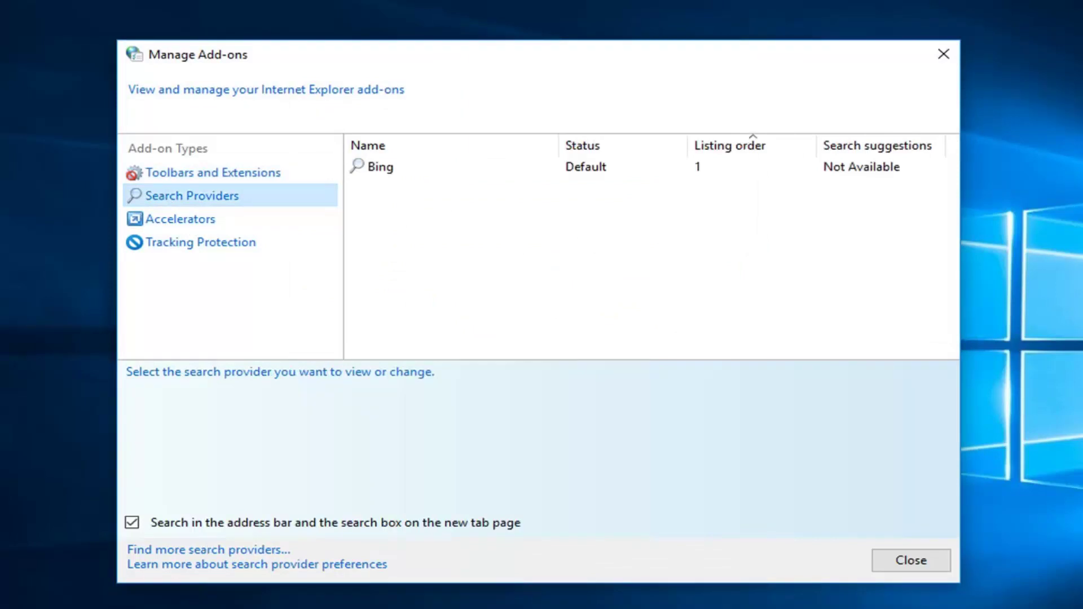
left_click(411, 168)
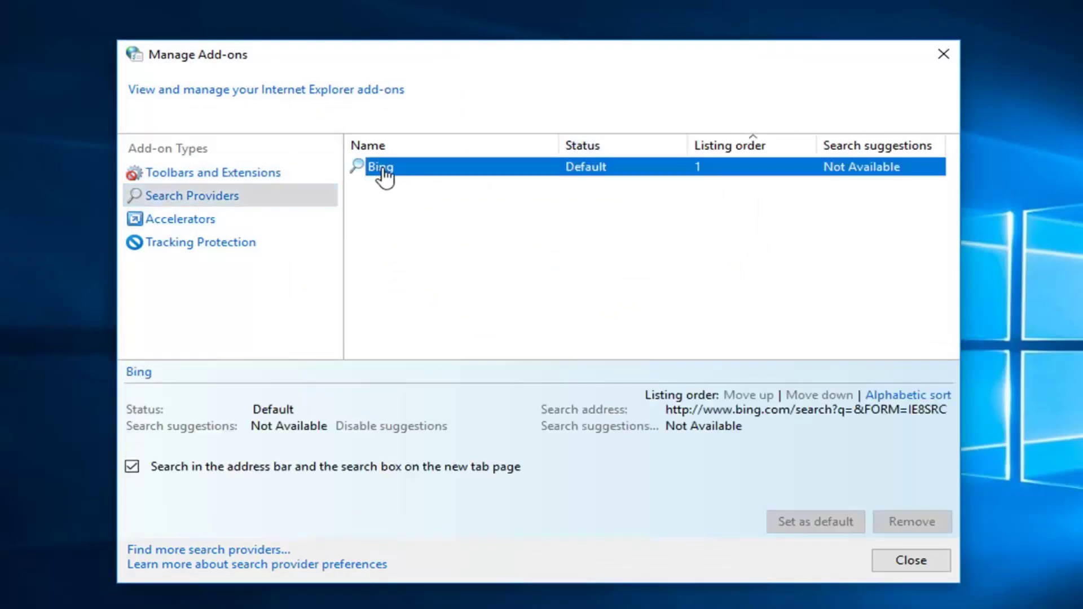
right_click(388, 169)
left_click(720, 179)
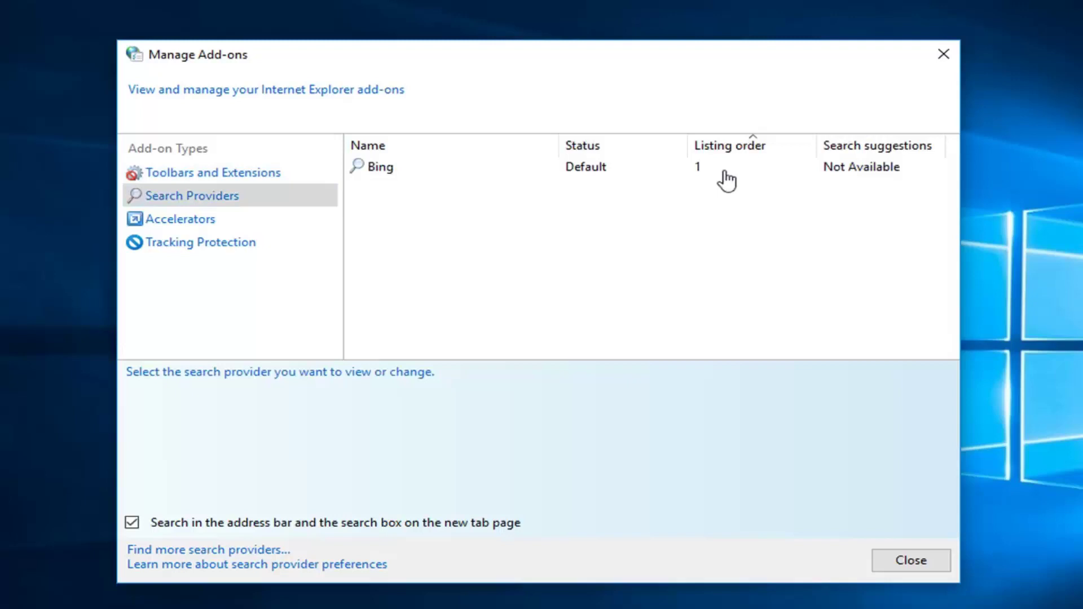
left_click(714, 169)
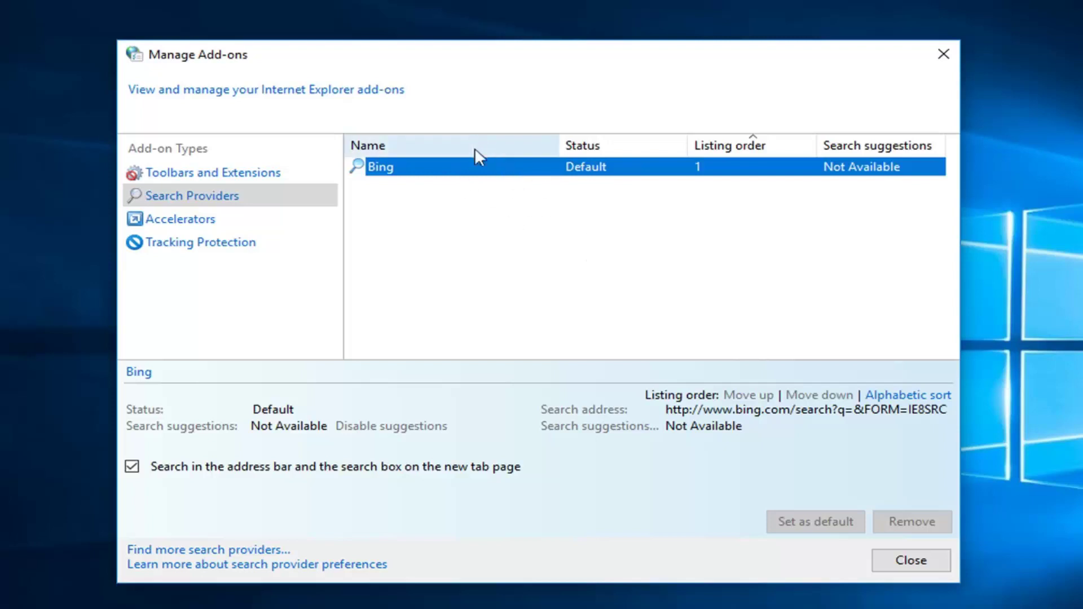
Check the Toolbars and Extensions list, finding it empty, and close Manage Add-ons.
left_click(203, 175)
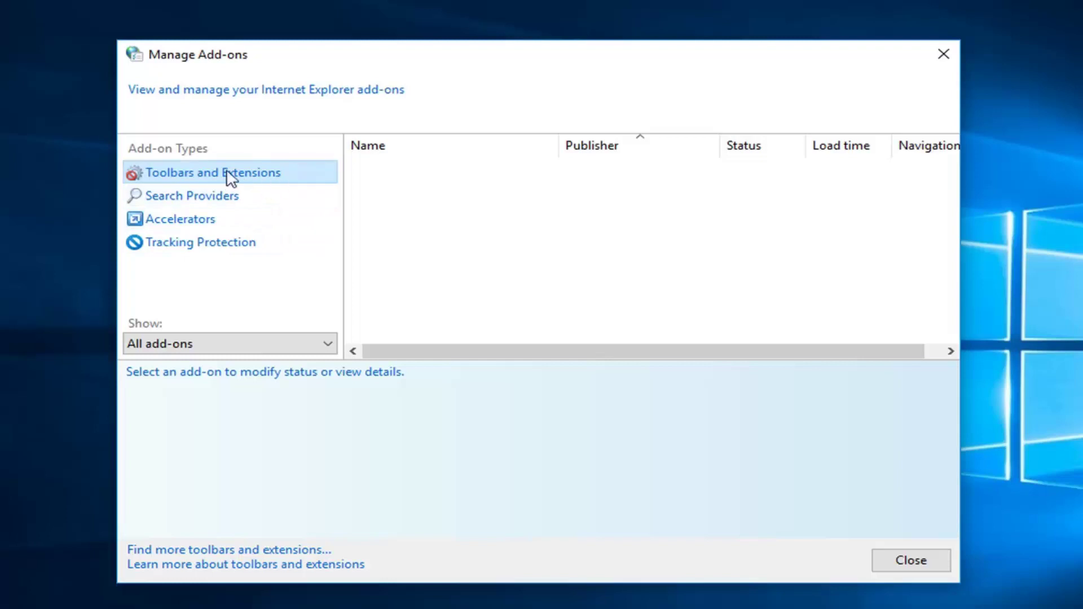
left_click(584, 228)
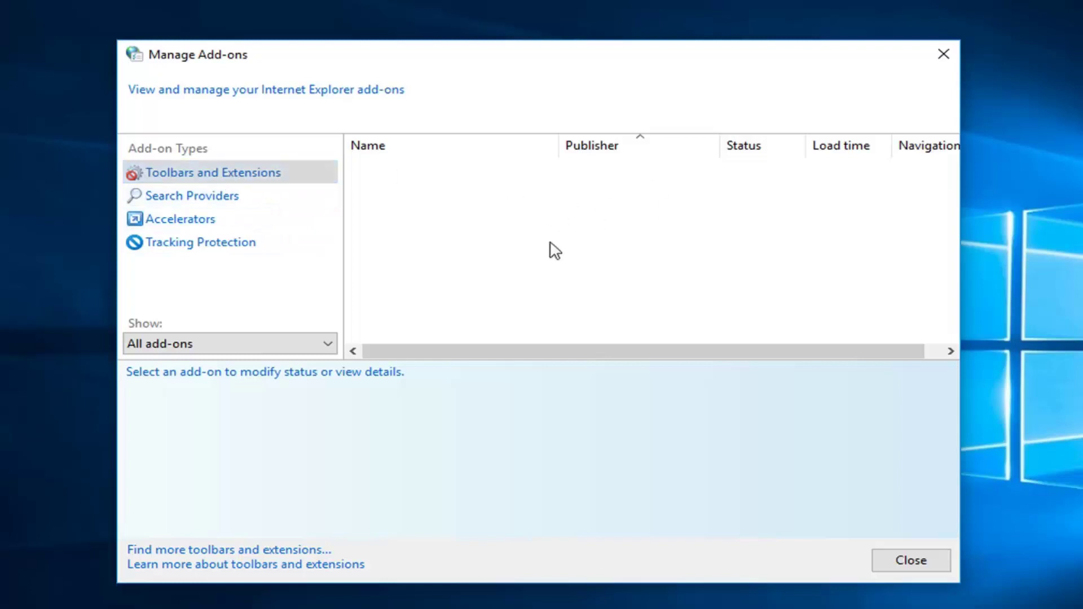
right_click(541, 188)
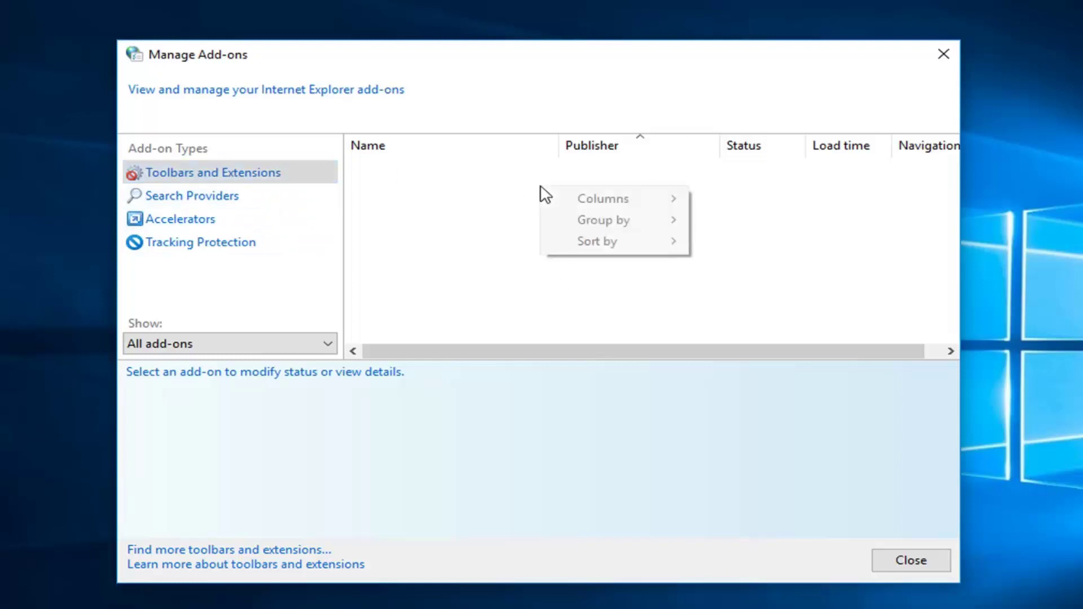
left_click(537, 248)
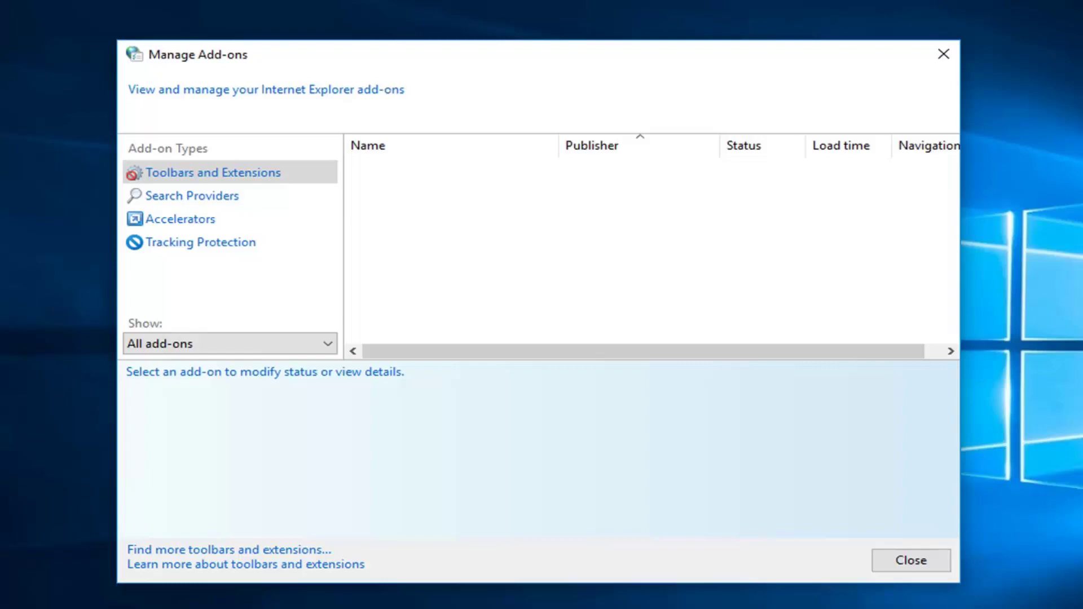
left_click(944, 54)
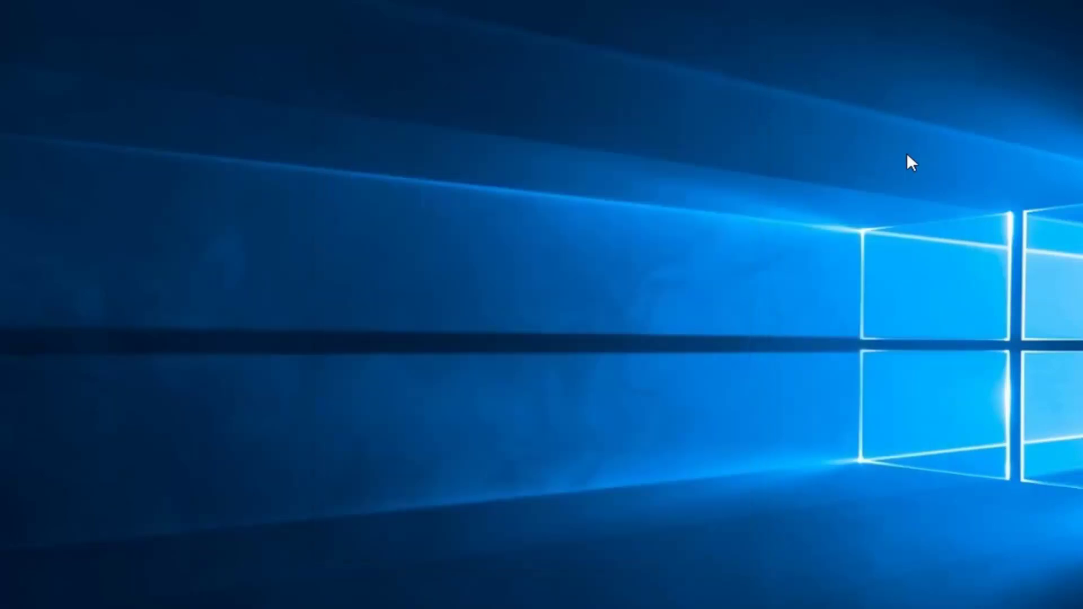